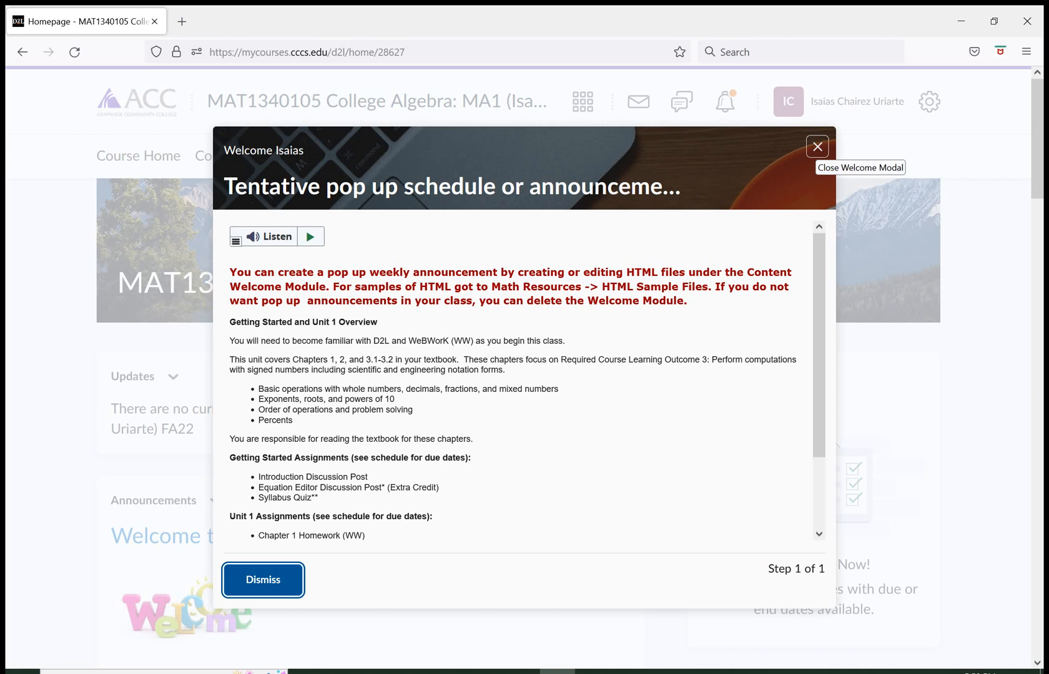
Step: Dismiss the welcome announcement and locate the MAT1340 105 WeBWorK URL in the Word document of course URLs
click(818, 147)
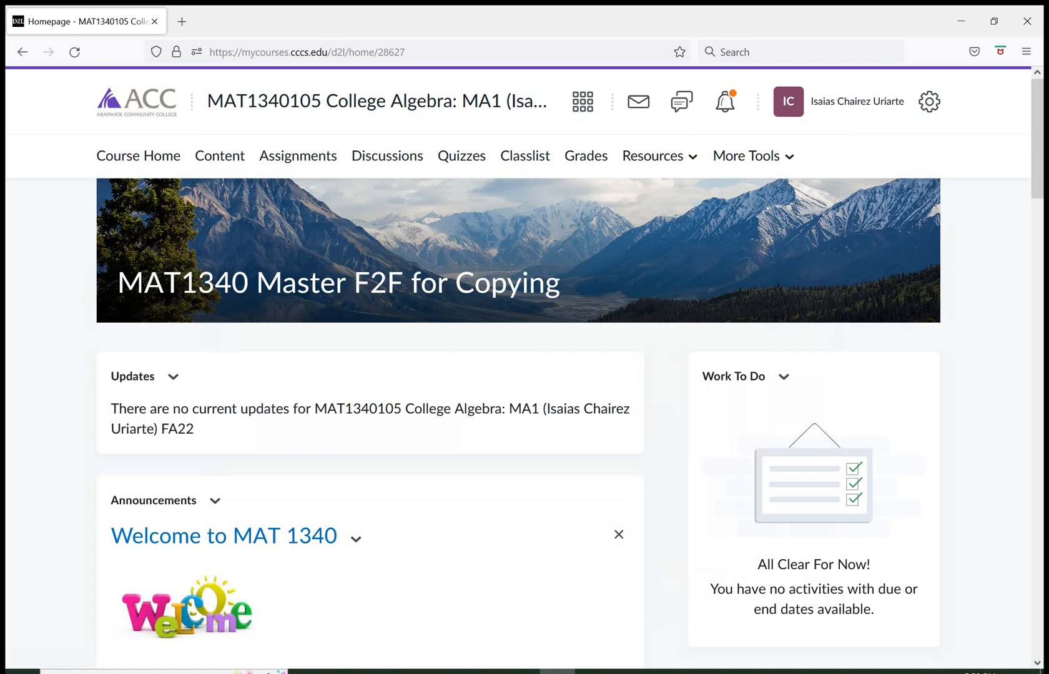
click(630, 672)
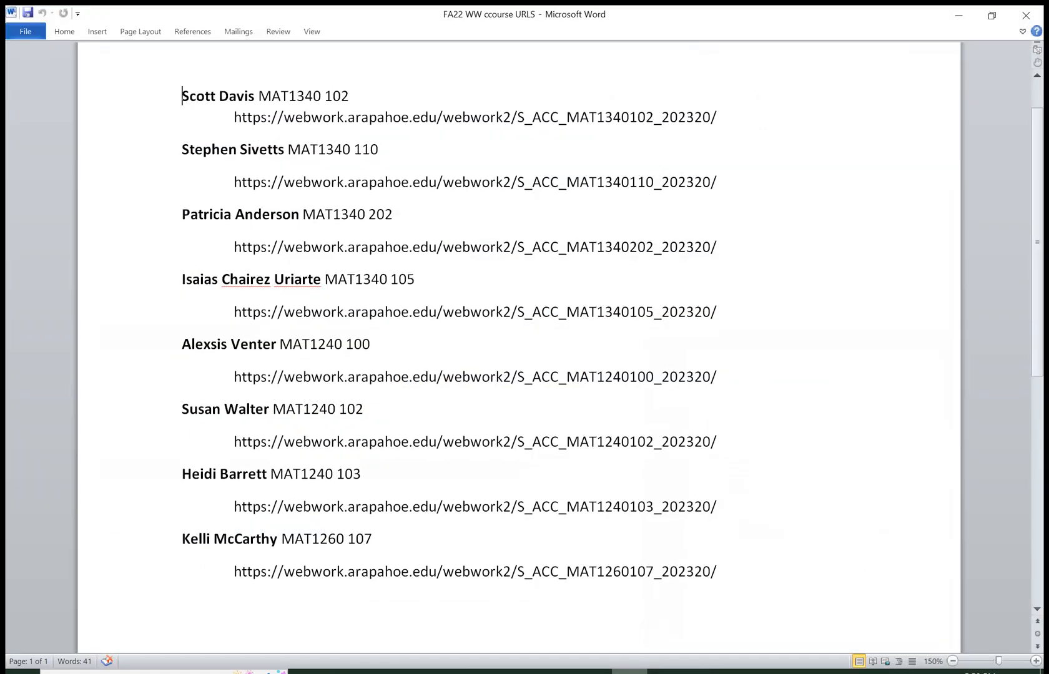
drag(234, 313, 717, 314)
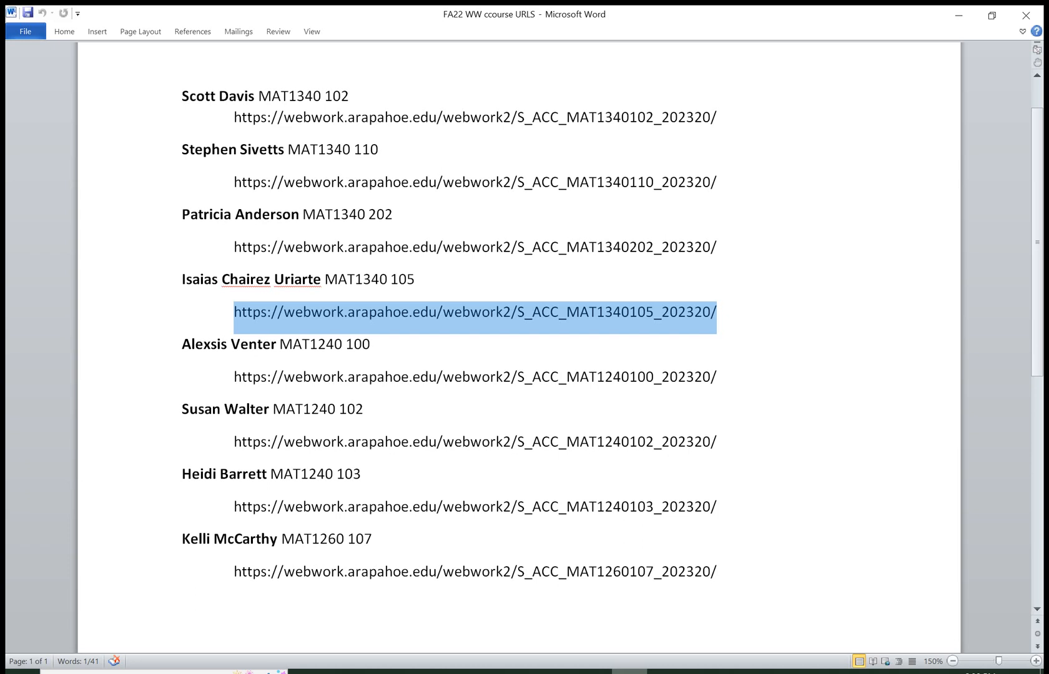
click(557, 672)
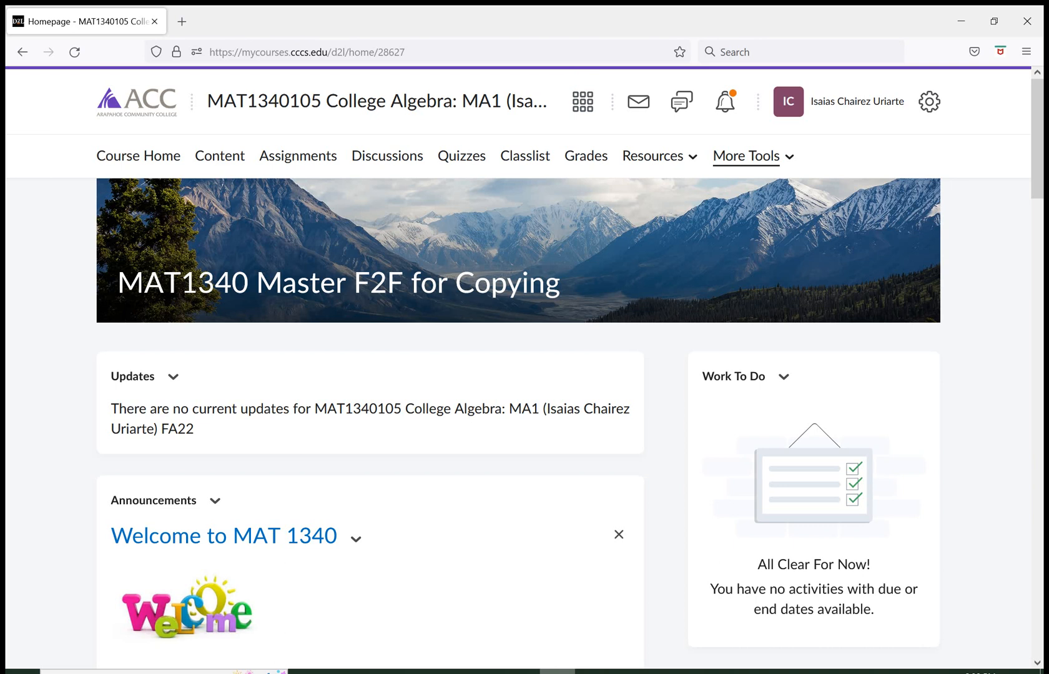
Step: Start a new link in the course's External Learning Tools administration
click(754, 157)
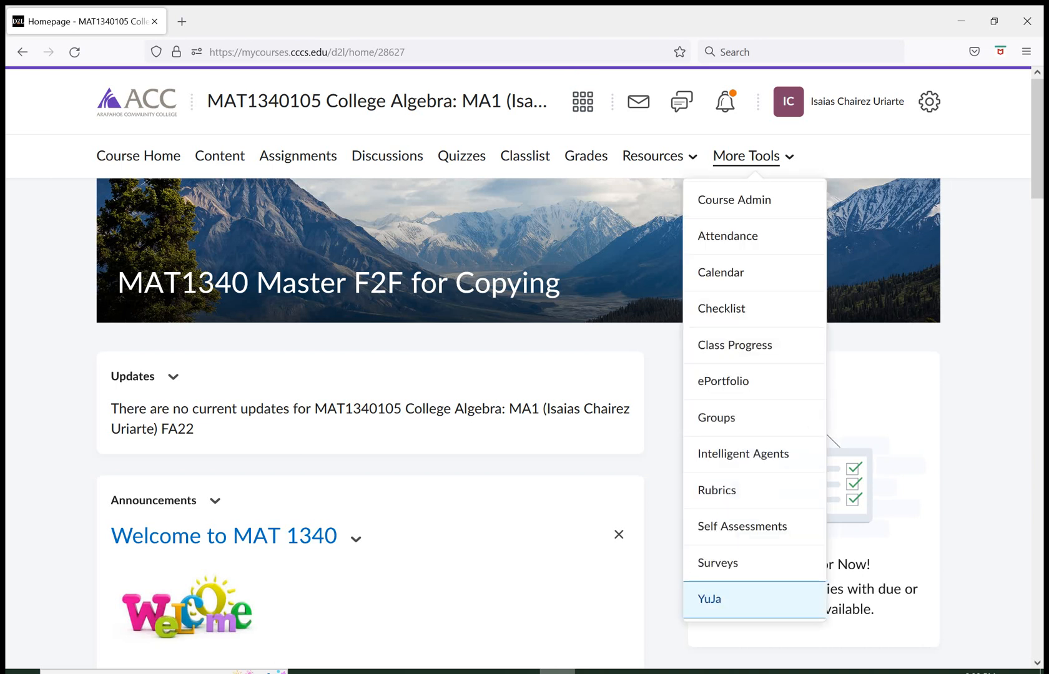
key(Down)
key(Return)
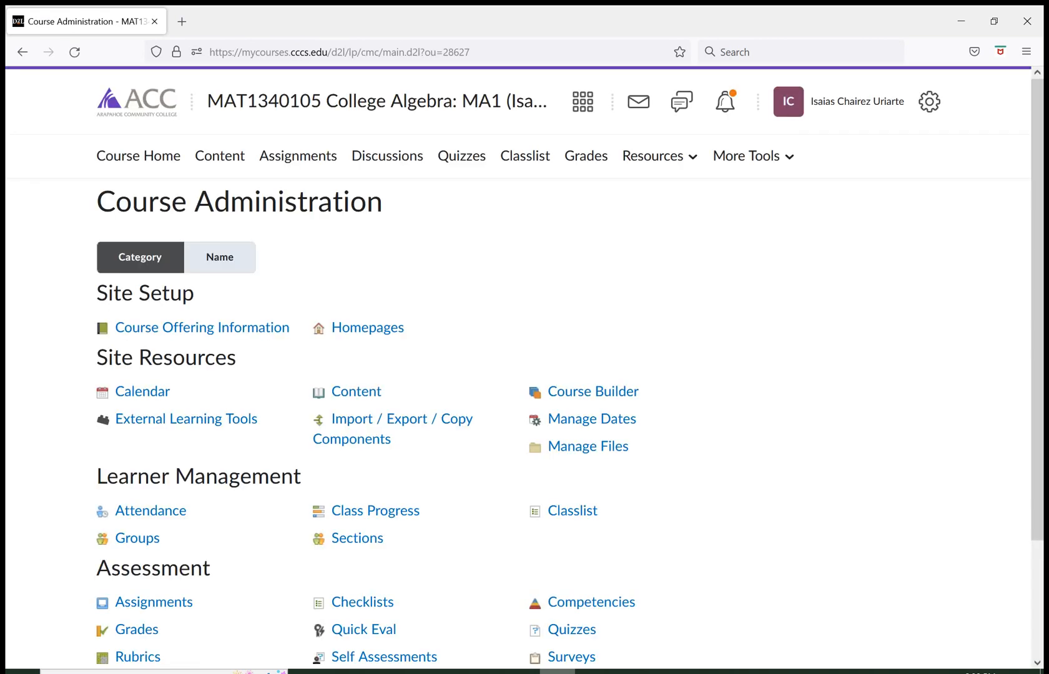
scroll(525, 367, down, 1)
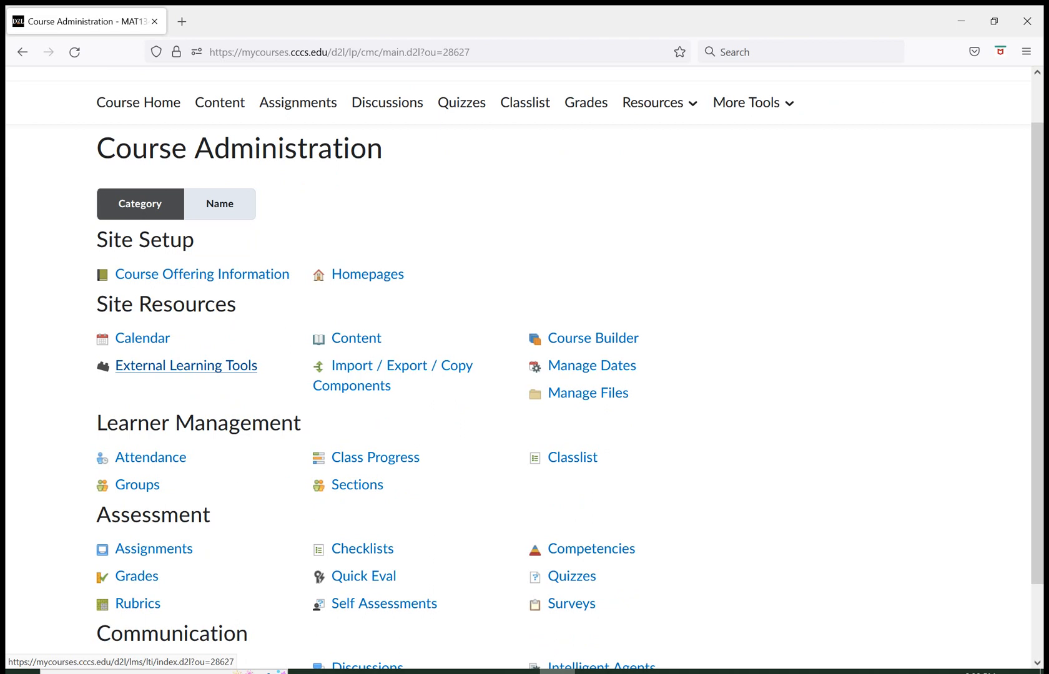
click(186, 366)
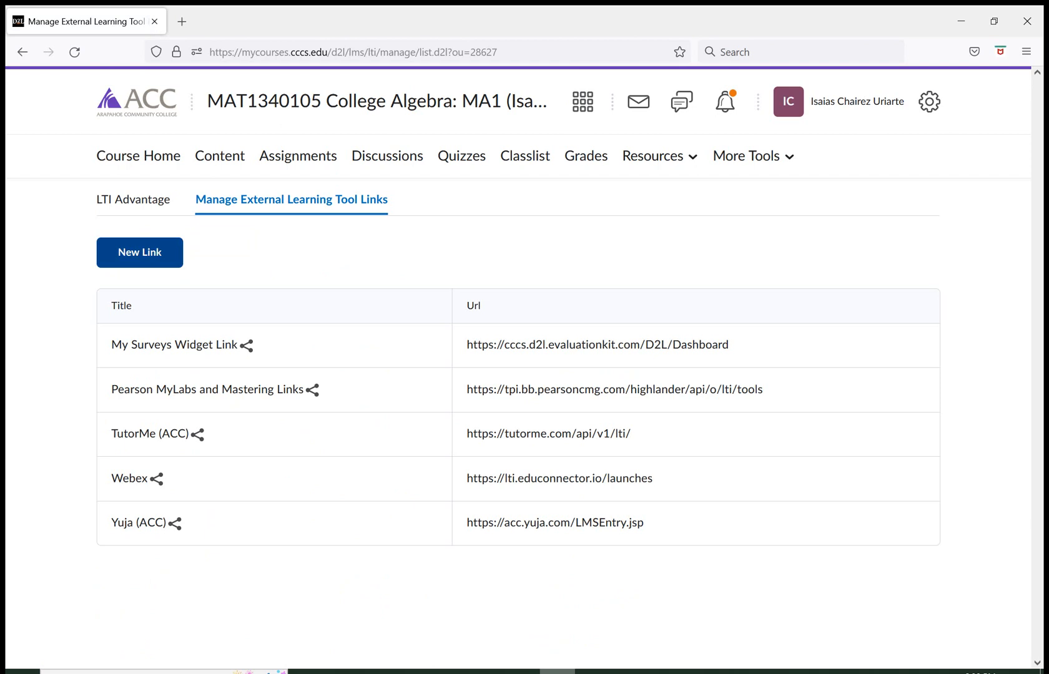
click(140, 252)
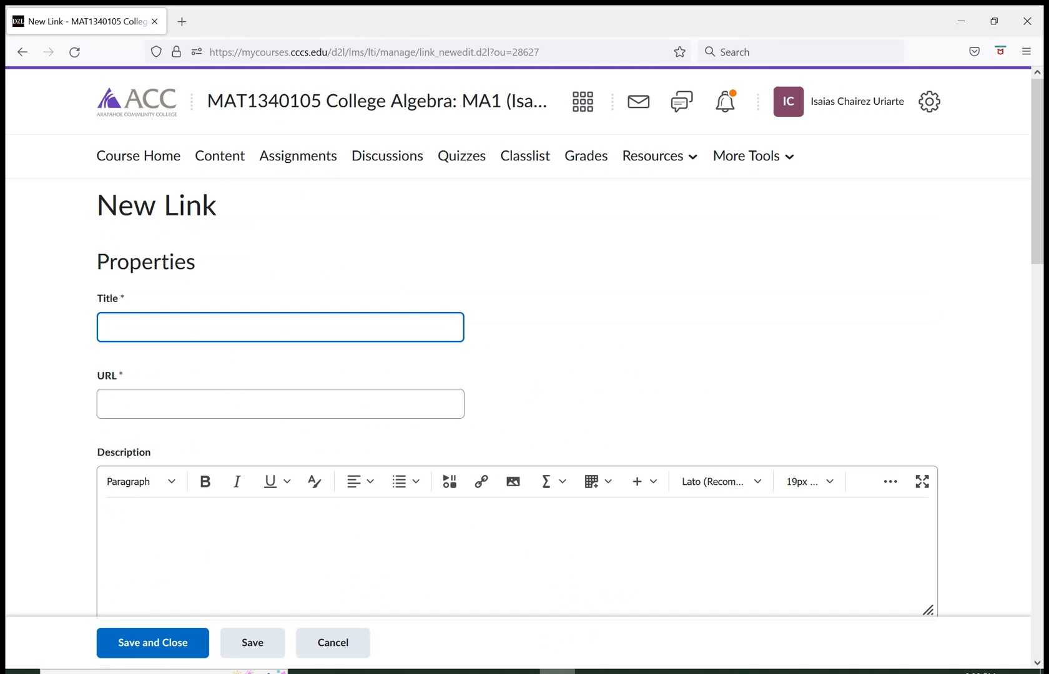
text(WeBWorK)
click(280, 404)
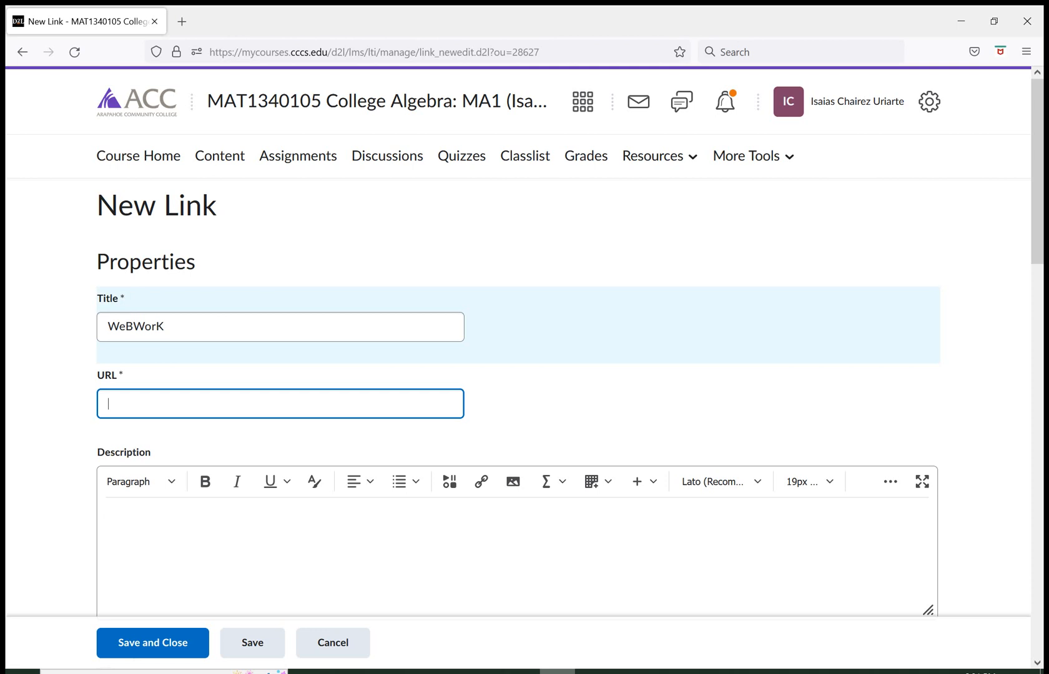
click(631, 672)
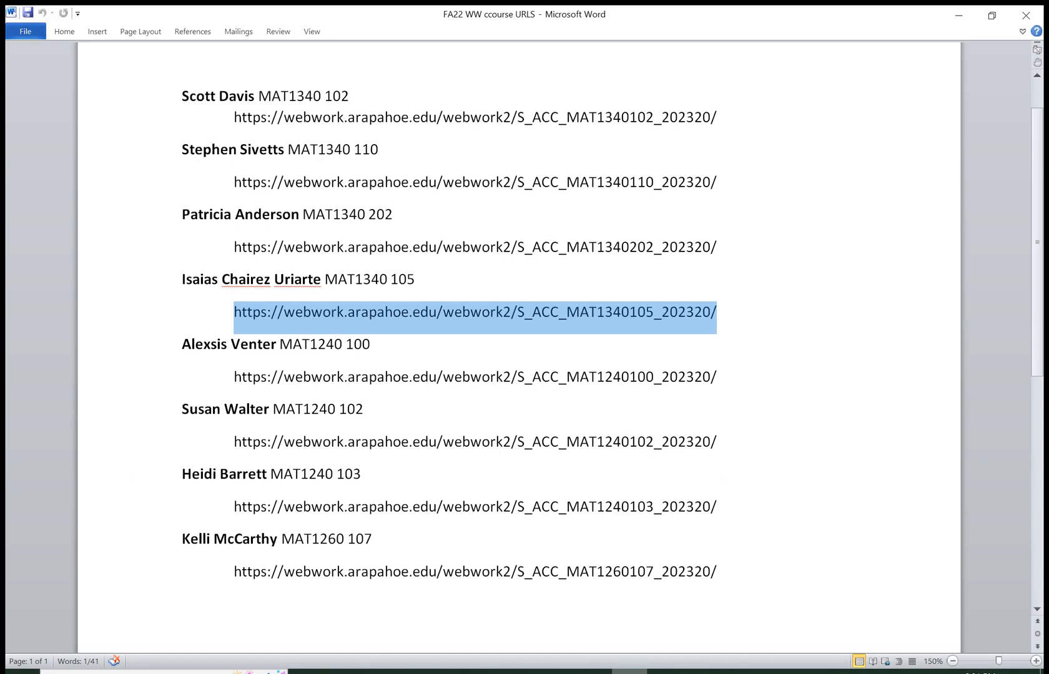
drag(725, 314, 235, 315)
key(ctrl+c)
key(alt+Tab)
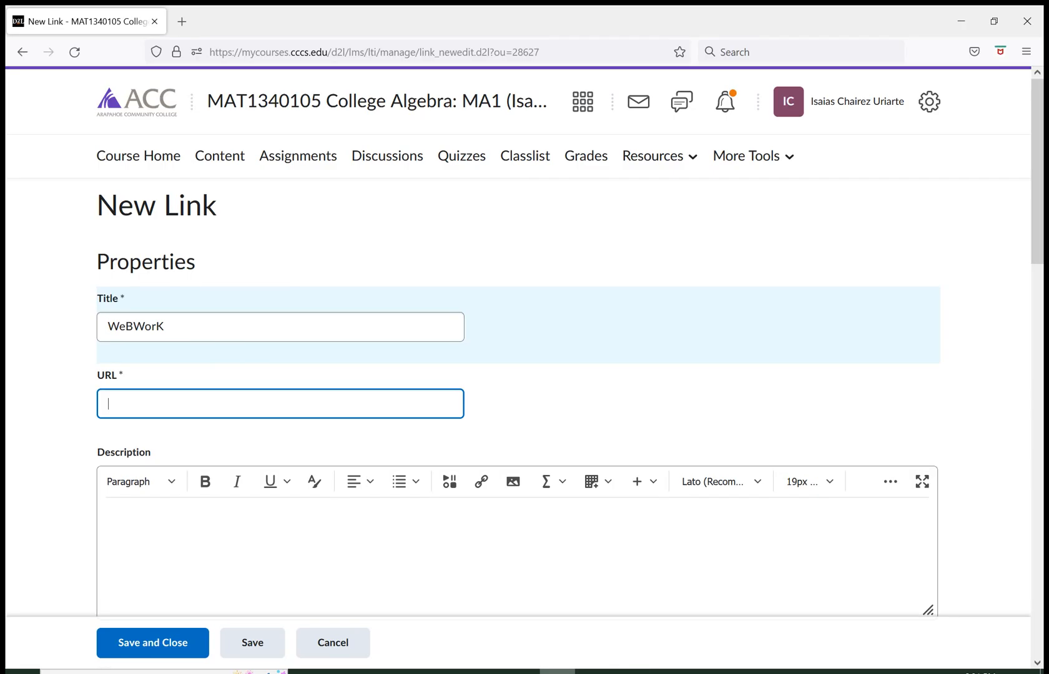
key(ctrl+v)
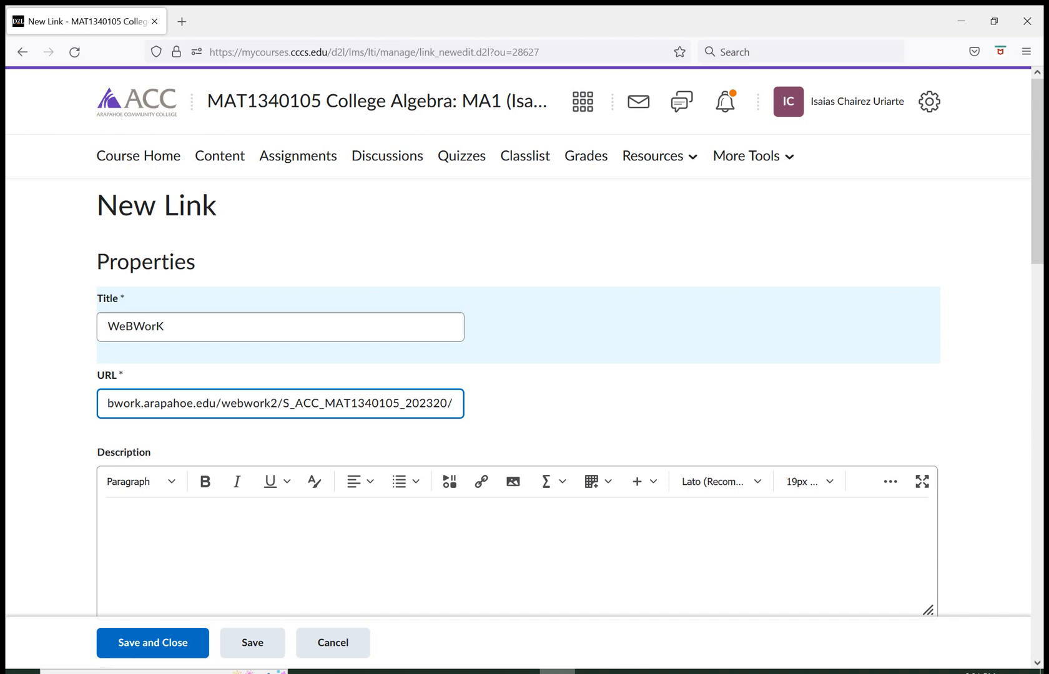
Step: Check the pasted WeBWorK URL along its full length, back to its beginning
key(Right)
key(Right)
key(Right)
key(Right)
key(Right)
key(Right)
key(Right)
key(Right)
key(Right)
key(Right)
key(Right)
key(Right)
key(Right)
key(Left)
key(Left)
key(Left)
key(Left)
key(Left)
key(Left)
key(Left)
key(Left)
key(Left)
key(Left)
key(Left)
key(Left)
key(Left)
key(Left)
key(Left)
key(Left)
key(Left)
key(Left)
key(Left)
key(Left)
key(Left)
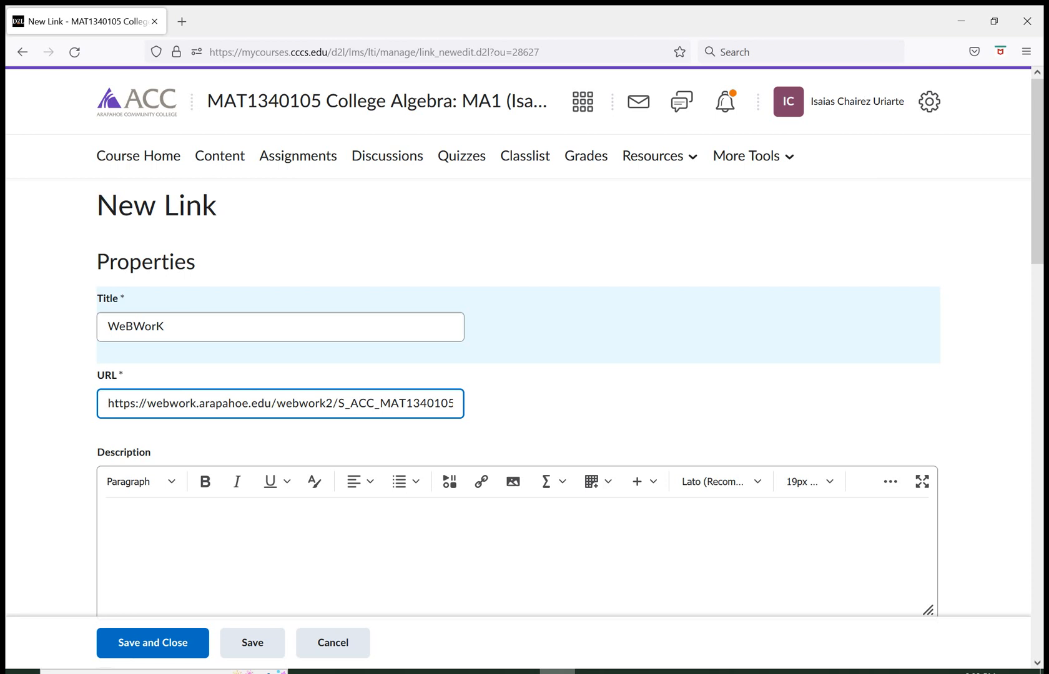
Step: Set the new link to use the tool provider security settings and save it
scroll(524, 367, down, 3)
scroll(524, 367, down, 1)
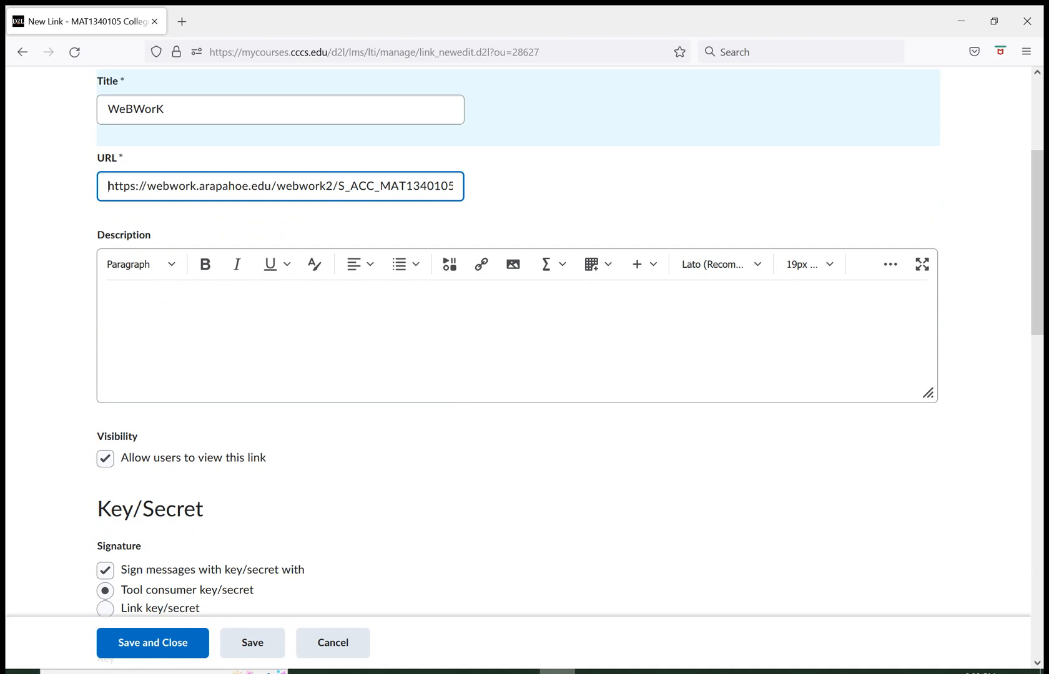
click(107, 300)
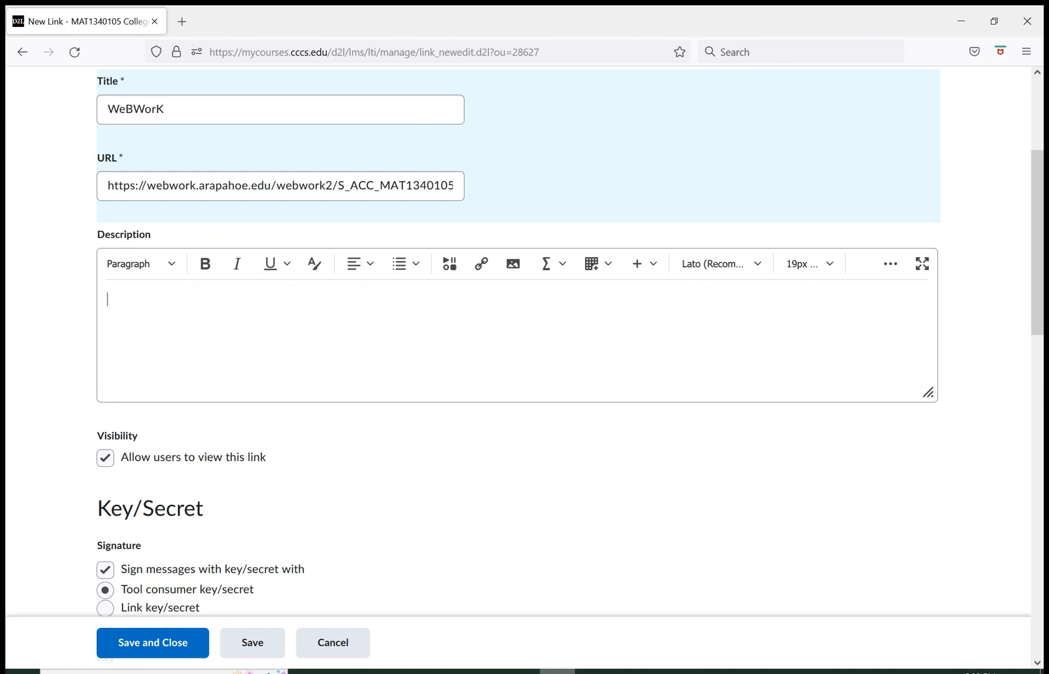
scroll(518, 344, down, 2)
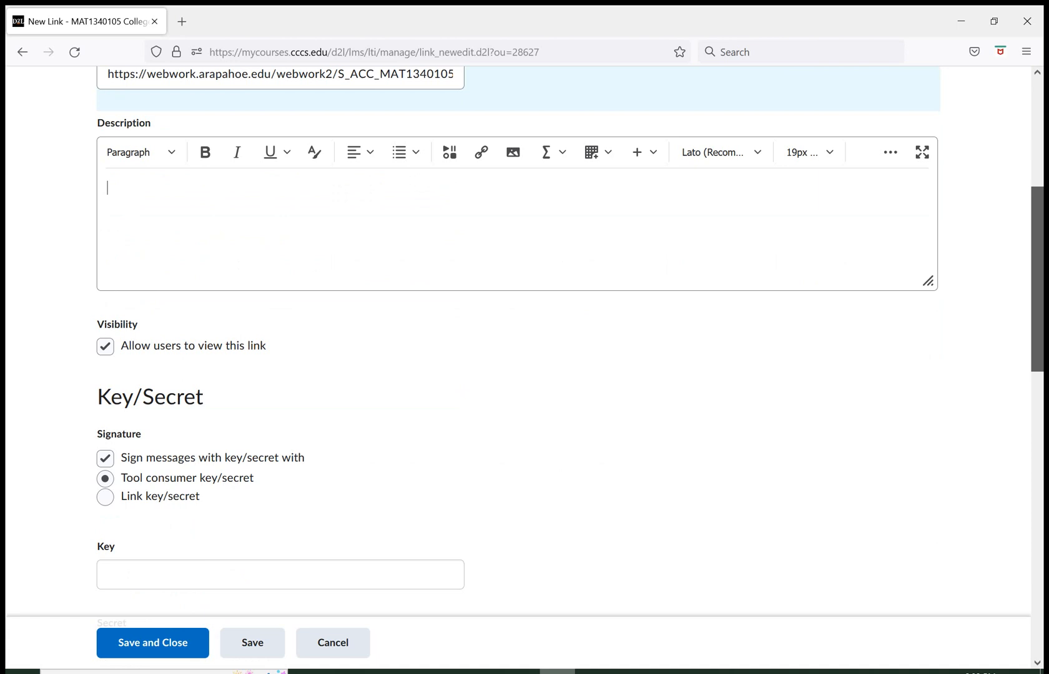
scroll(518, 343, down, 1)
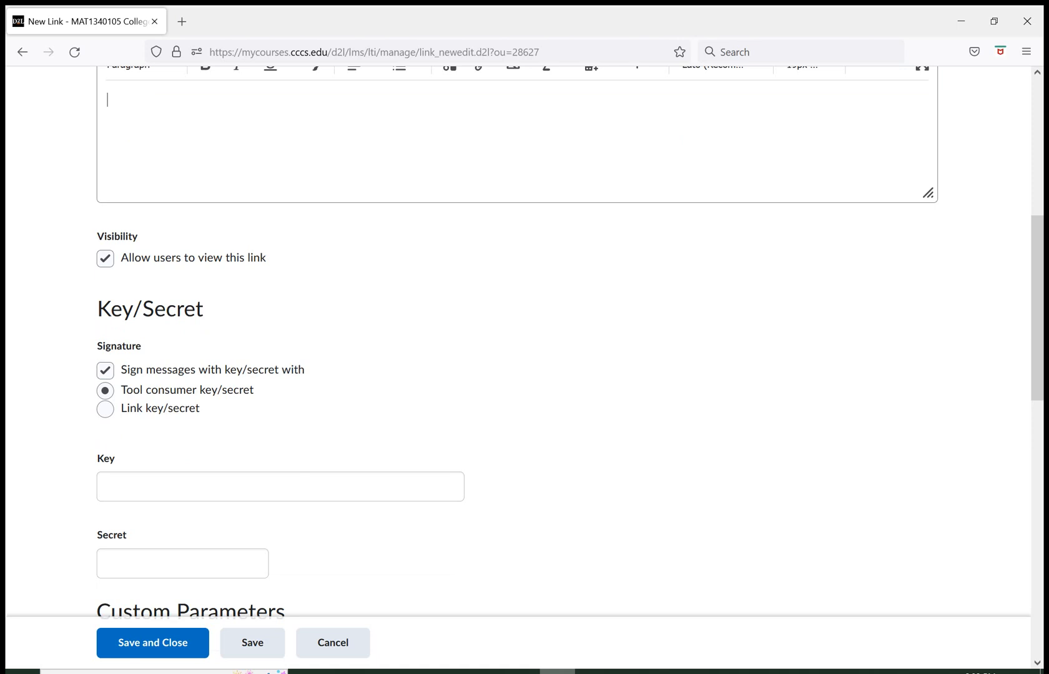
key(Tab)
drag(1037, 307, 1037, 307)
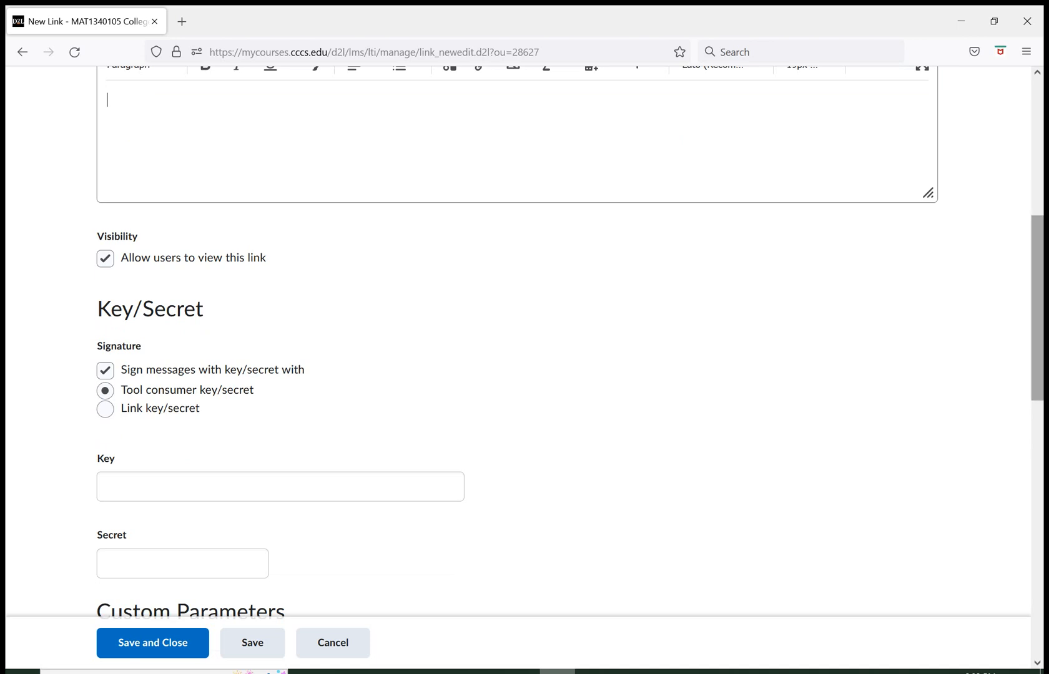
drag(1038, 308, 1037, 470)
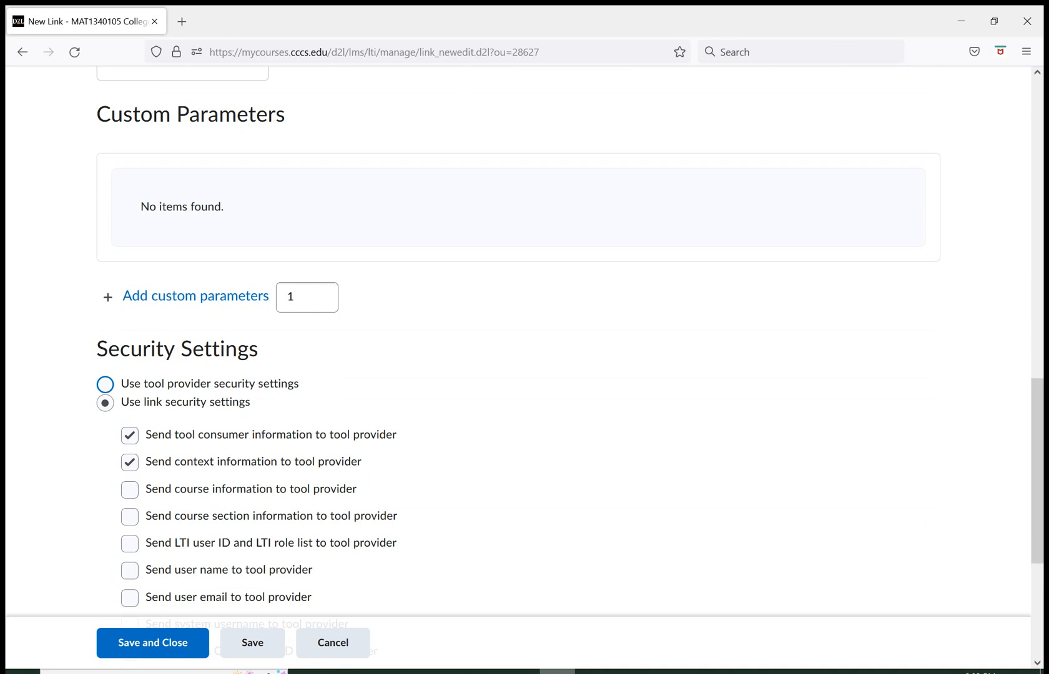
click(105, 384)
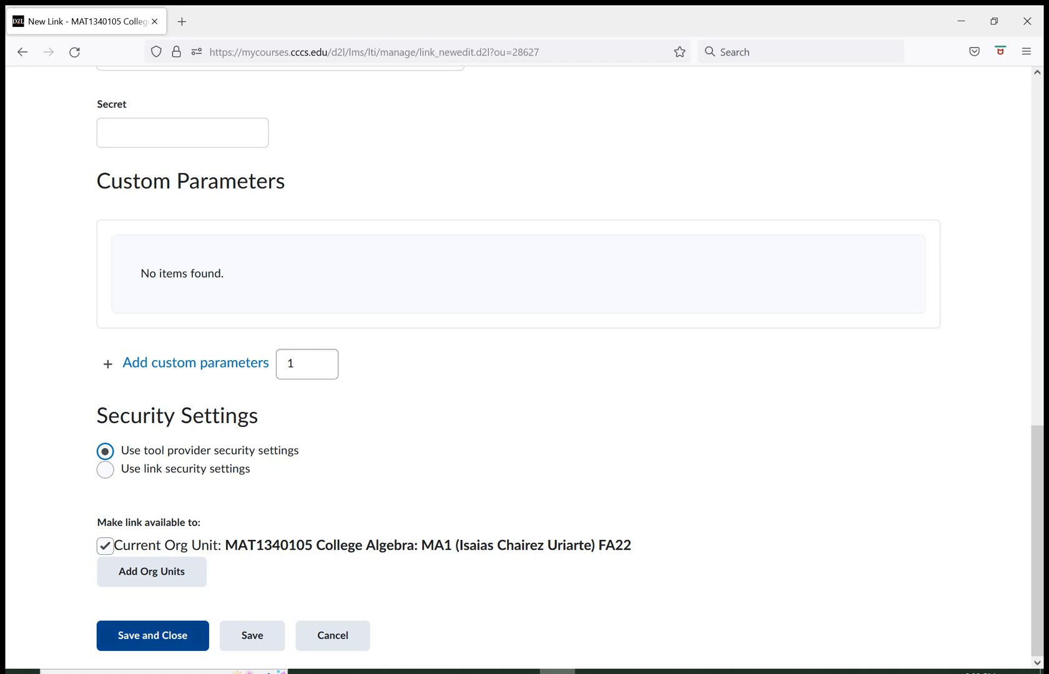
click(153, 635)
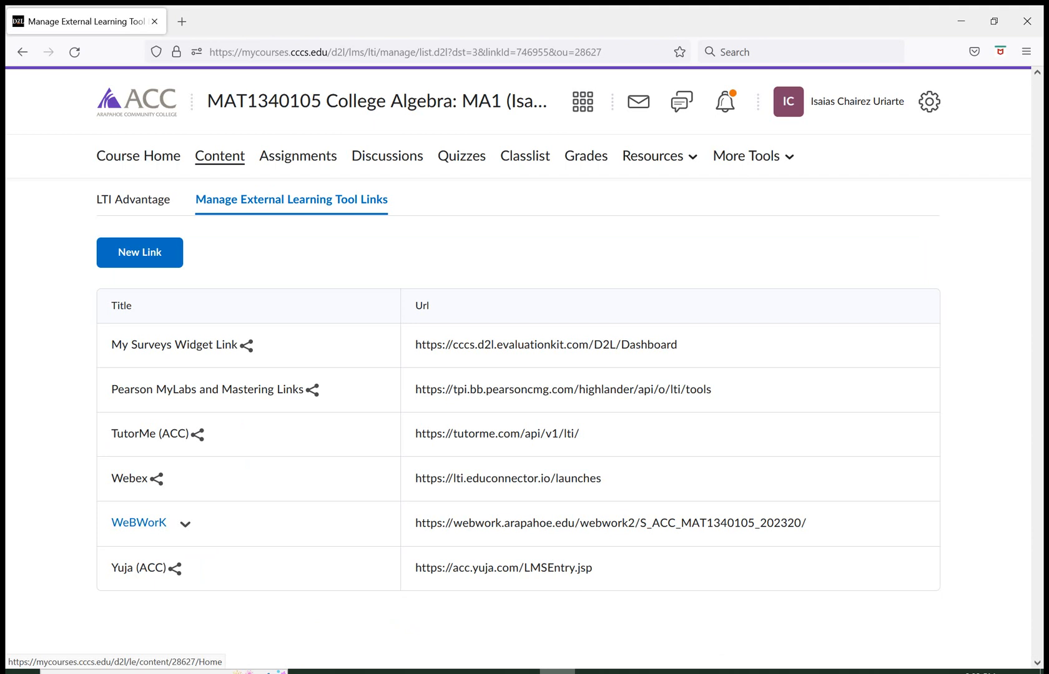
Step: Add a module named WeBWorK to the course content
click(220, 155)
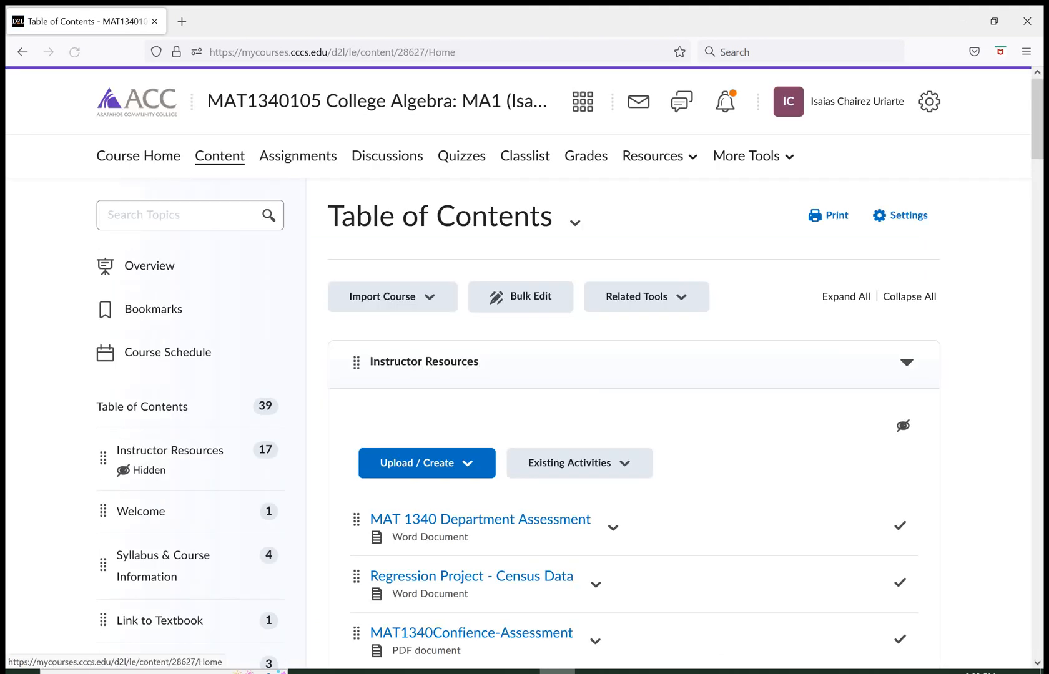
scroll(519, 369, down, 7)
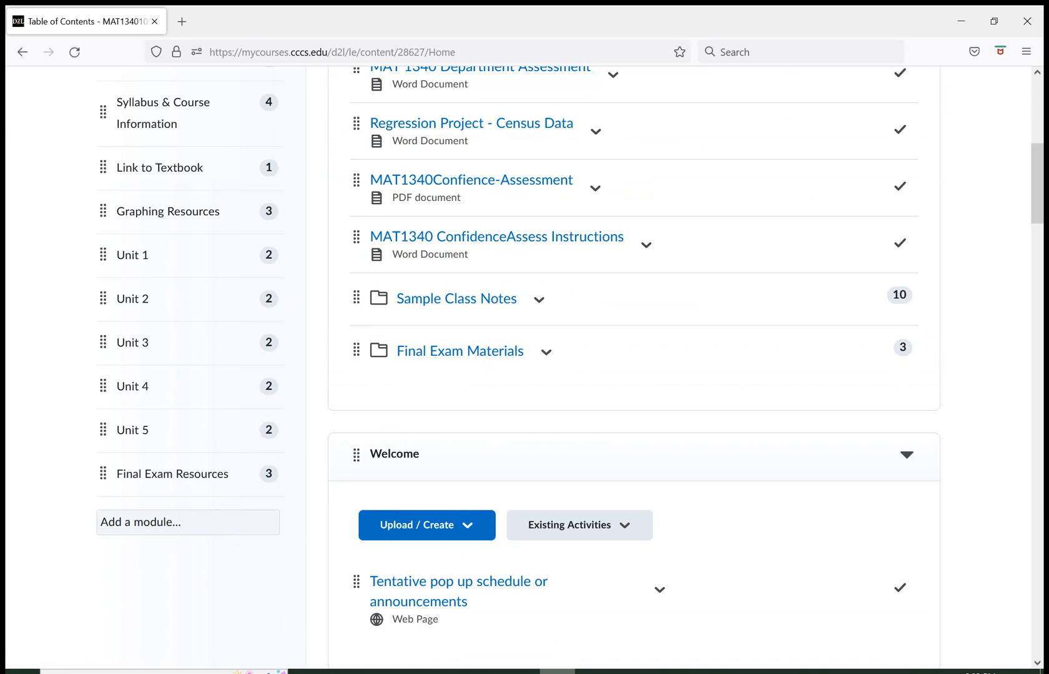
click(154, 523)
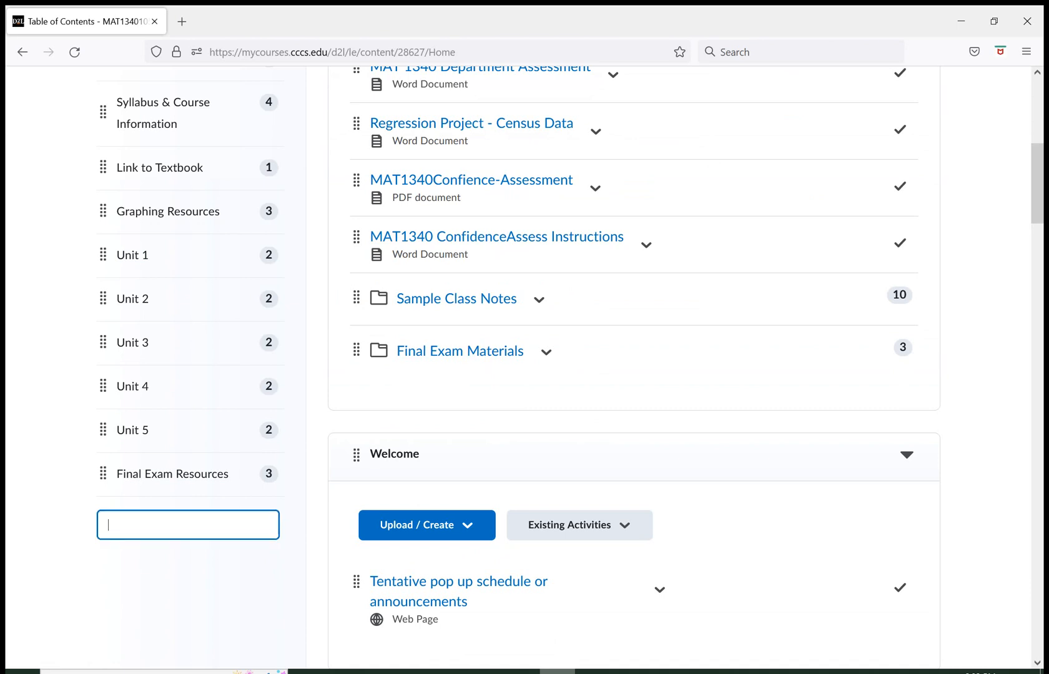
text(WeBWorK)
key(Return)
Step: Insert the WeBWorK external learning tool into the WeBWorK module as an existing activity
scroll(132, 574, up, 3)
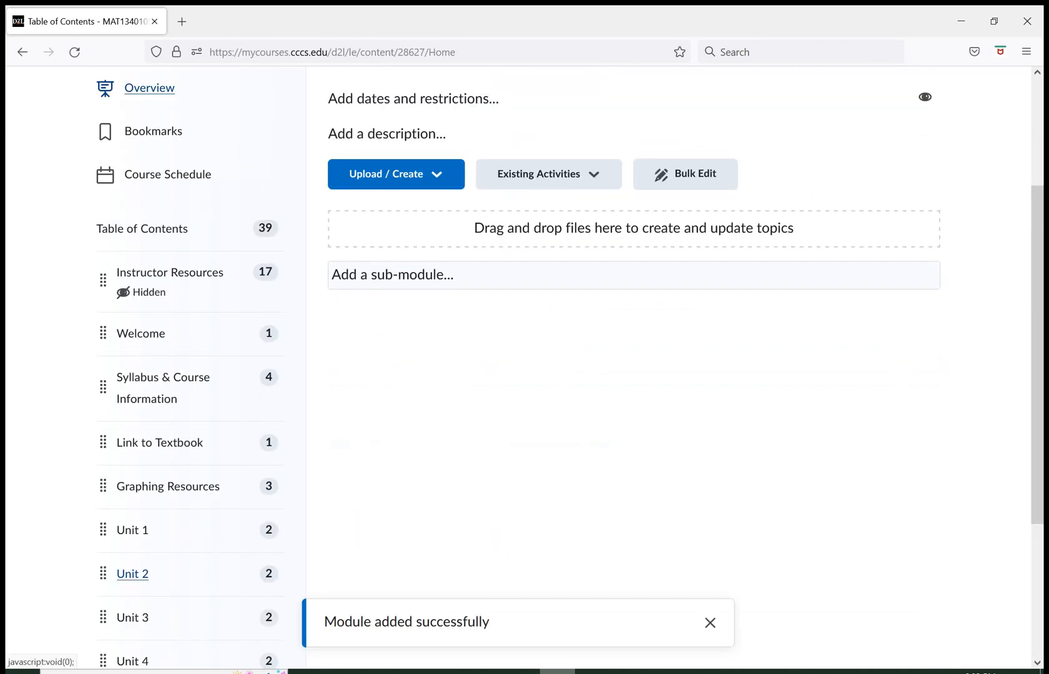
scroll(1038, 356, up, 2)
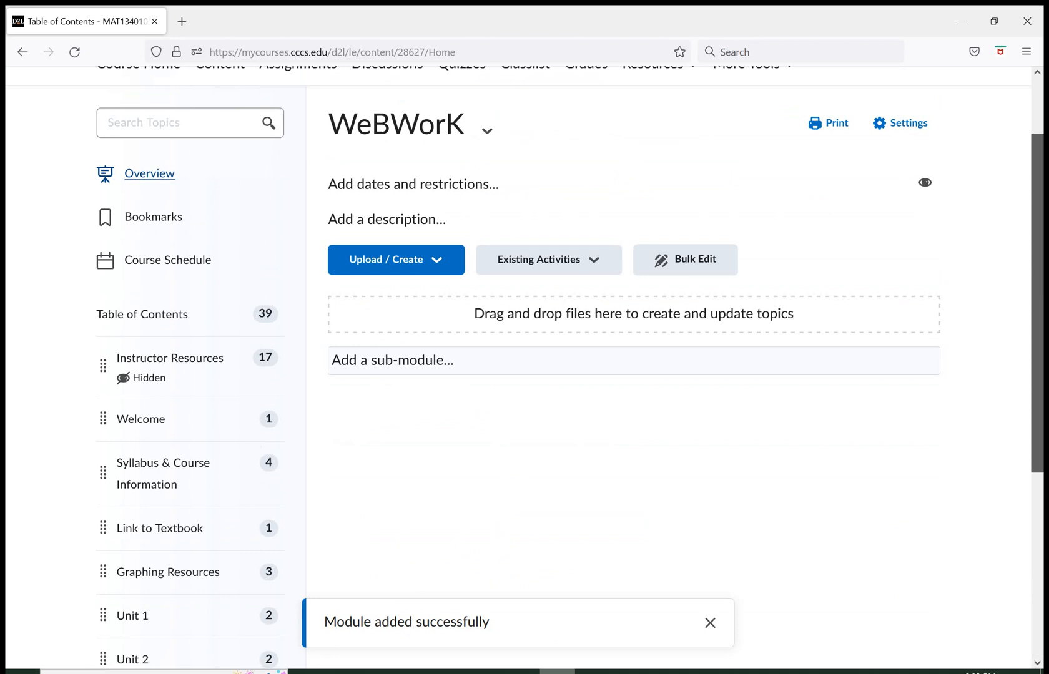
scroll(1037, 356, up, 1)
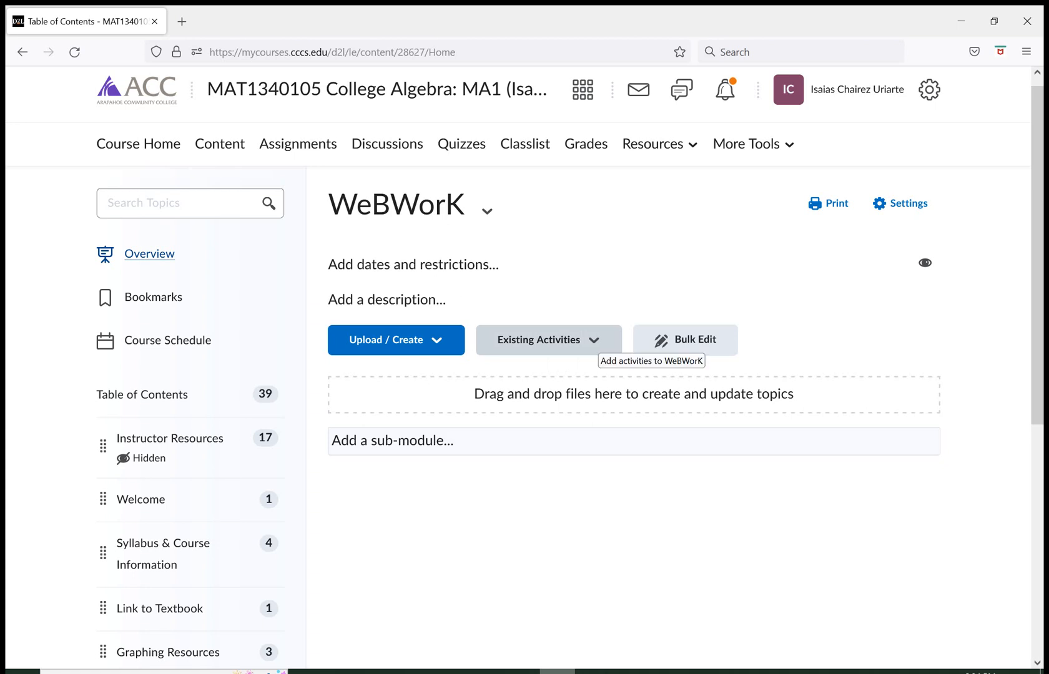
click(596, 342)
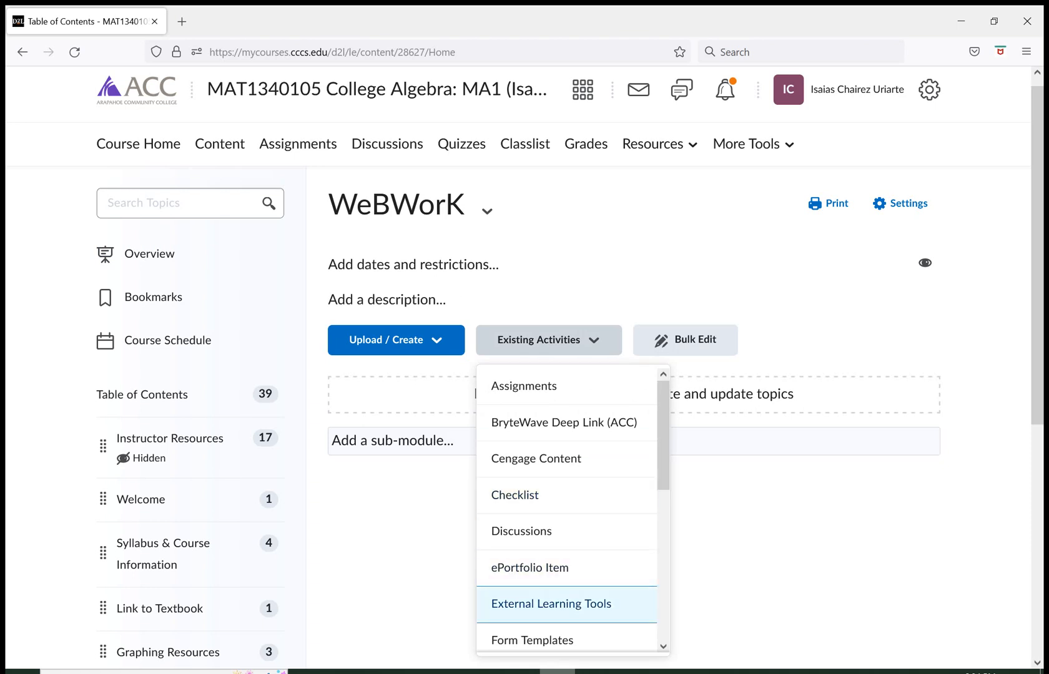
click(551, 604)
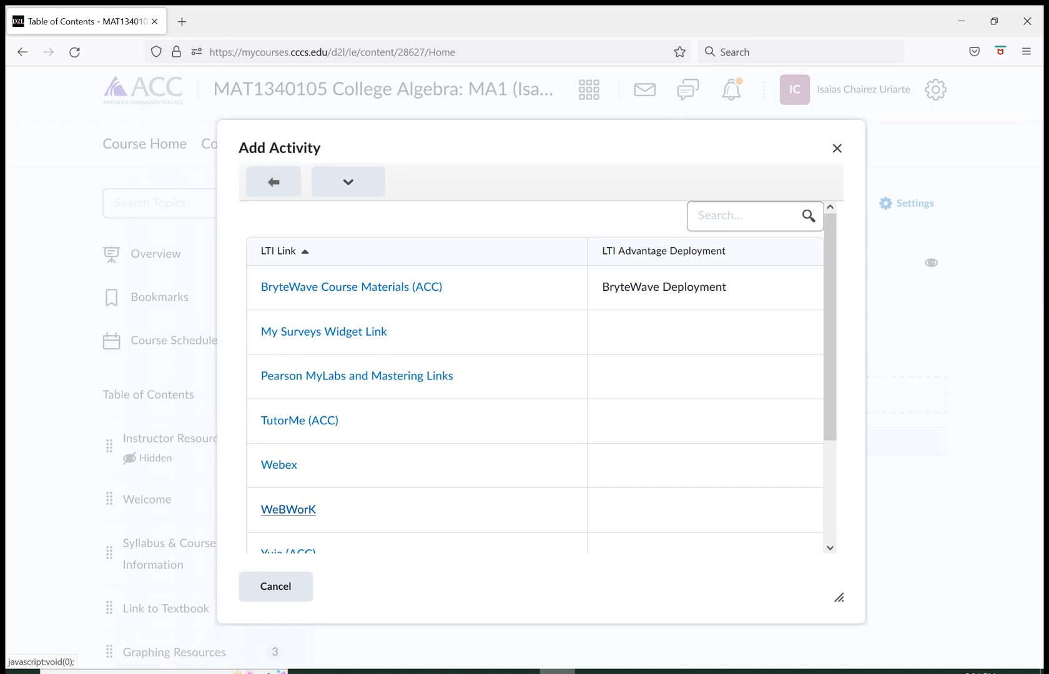
click(288, 509)
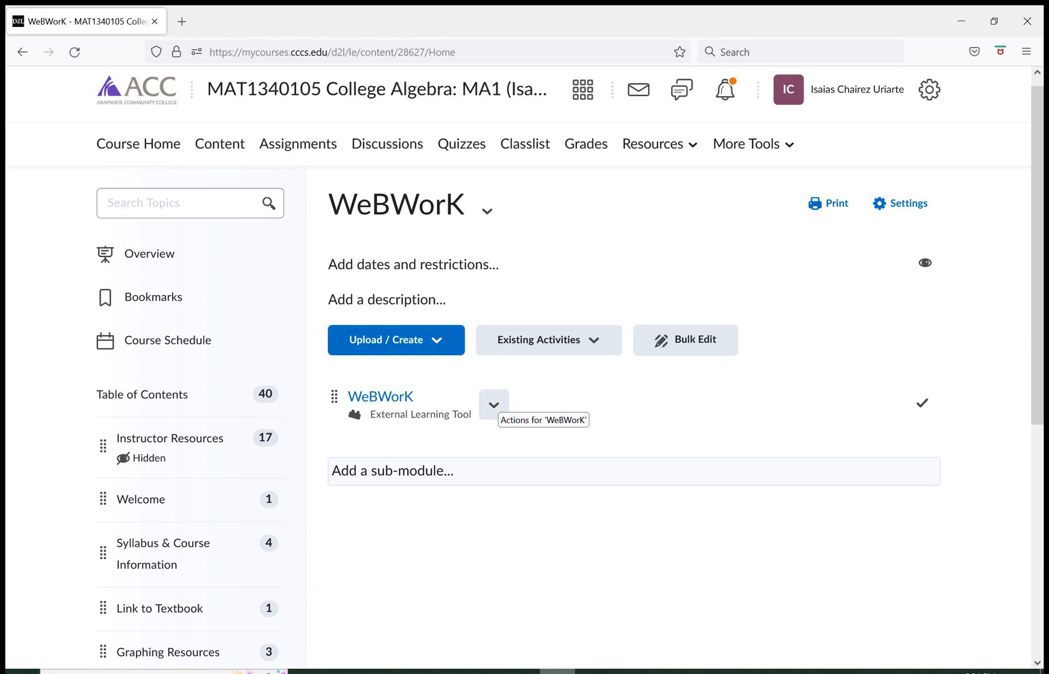
Step: Edit the WeBWorK topic's properties in place so that it opens as an external resource
click(493, 404)
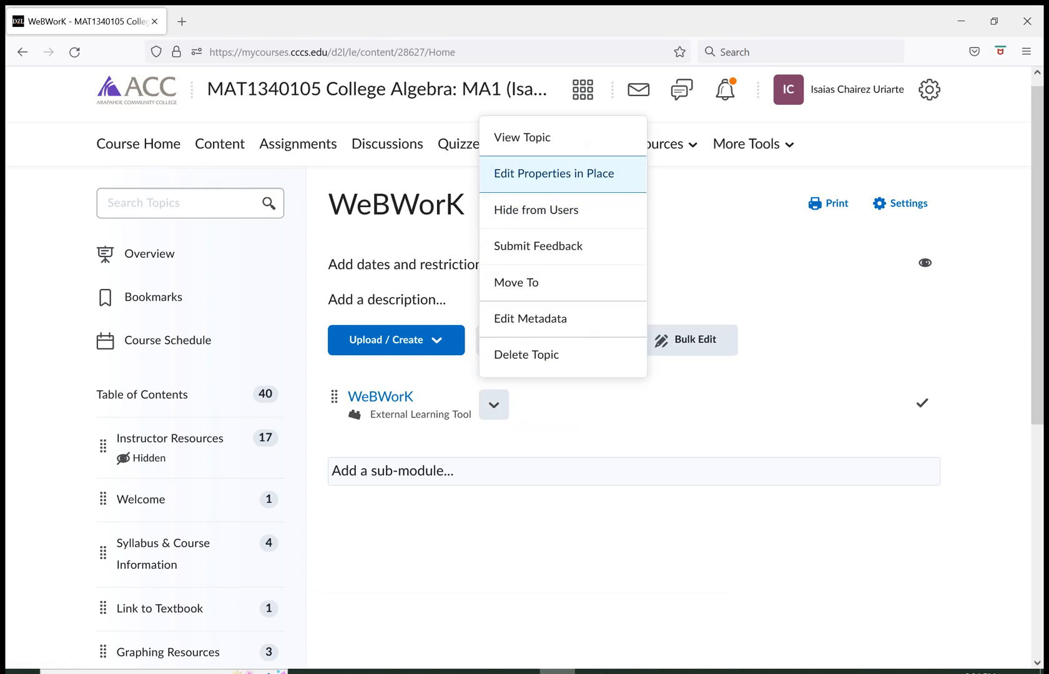
click(554, 173)
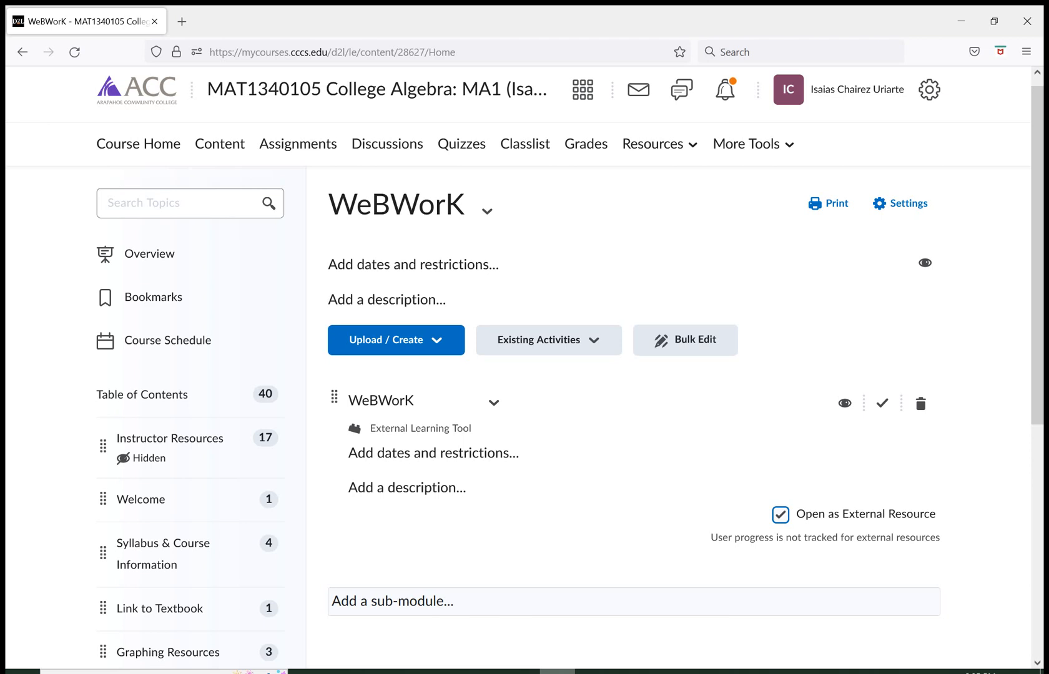
click(781, 515)
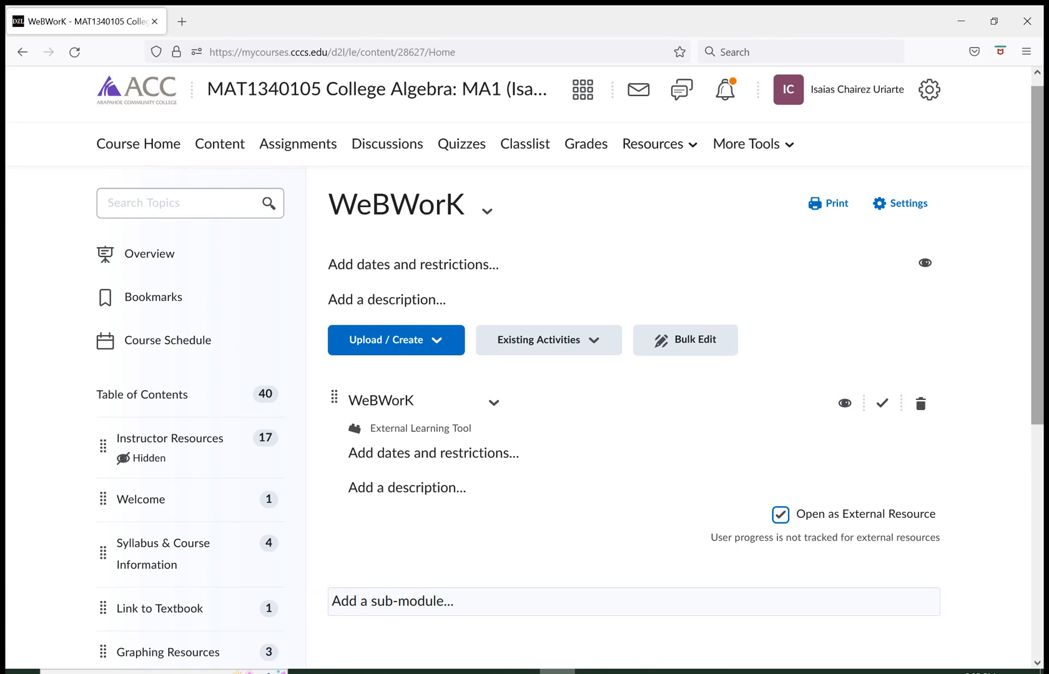
scroll(570, 373, down, 3)
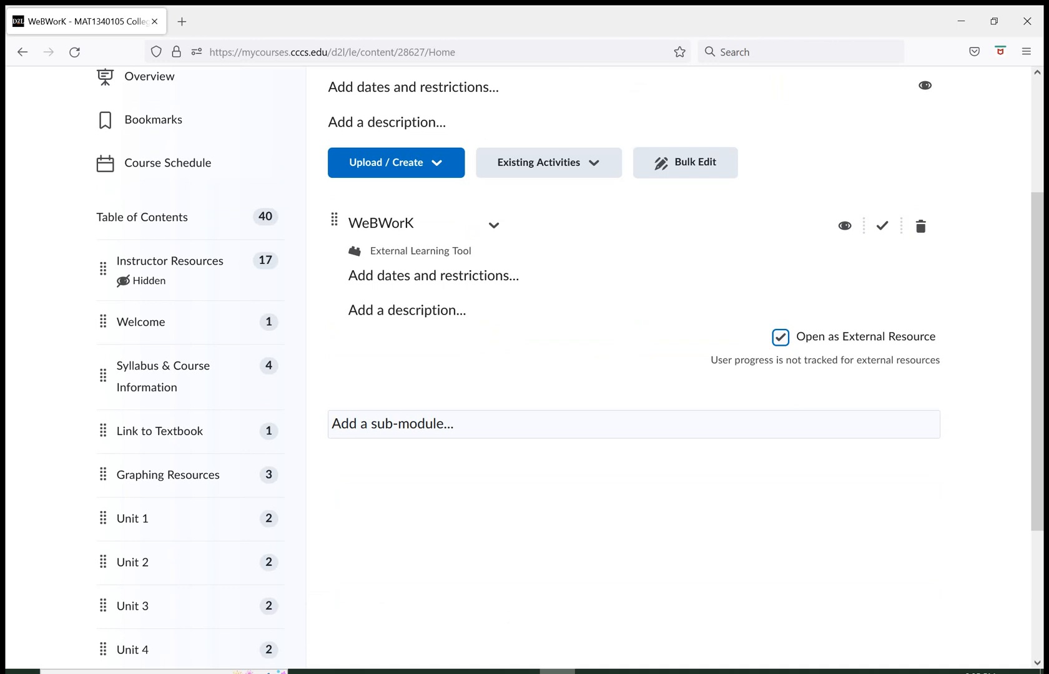
Step: Reload the WeBWorK module from the course's table of contents and launch its WeBWorK topic to test the external link
scroll(569, 362, down, 2)
scroll(570, 362, down, 1)
click(144, 573)
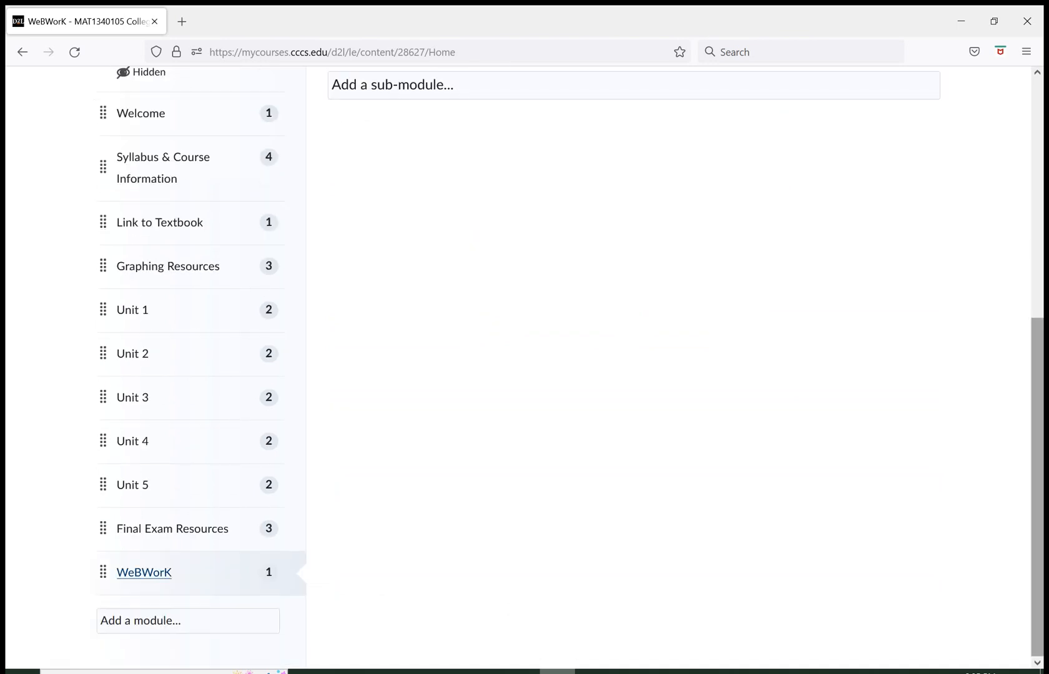
scroll(569, 362, up, 3)
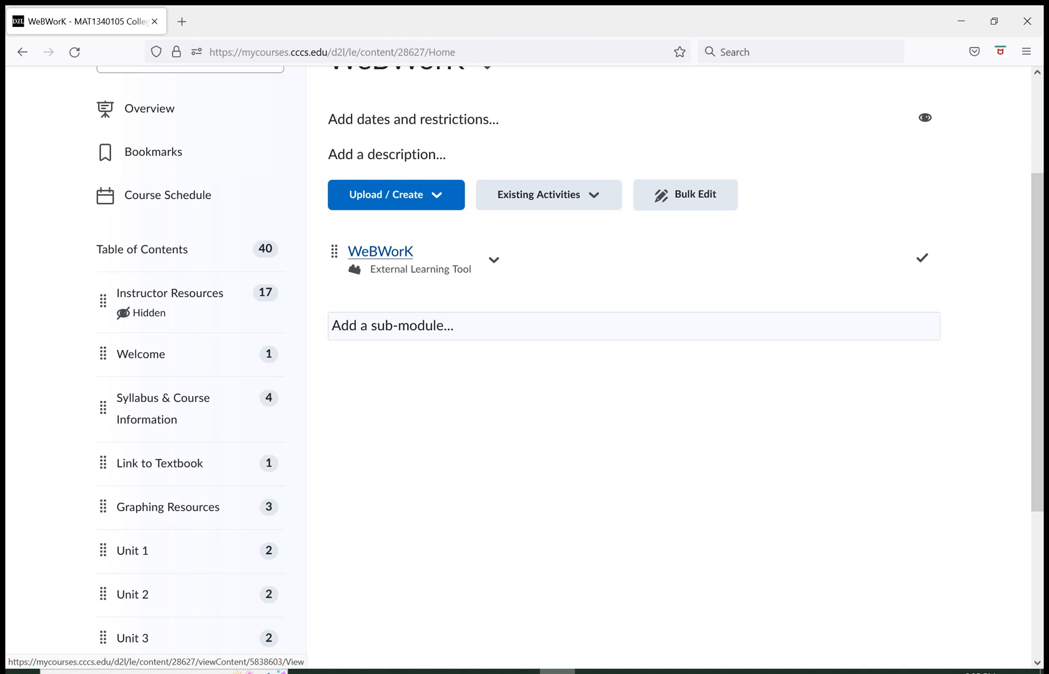
click(380, 251)
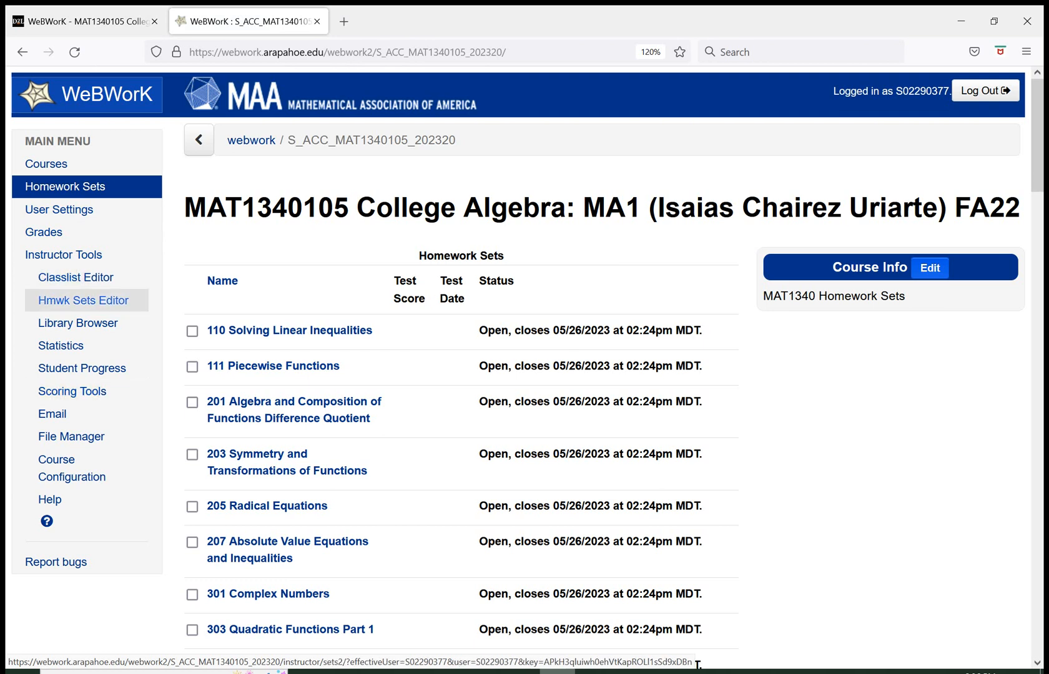
Step: Return to the D2L course and open the MAT1340105 College Algebra homepage
click(82, 21)
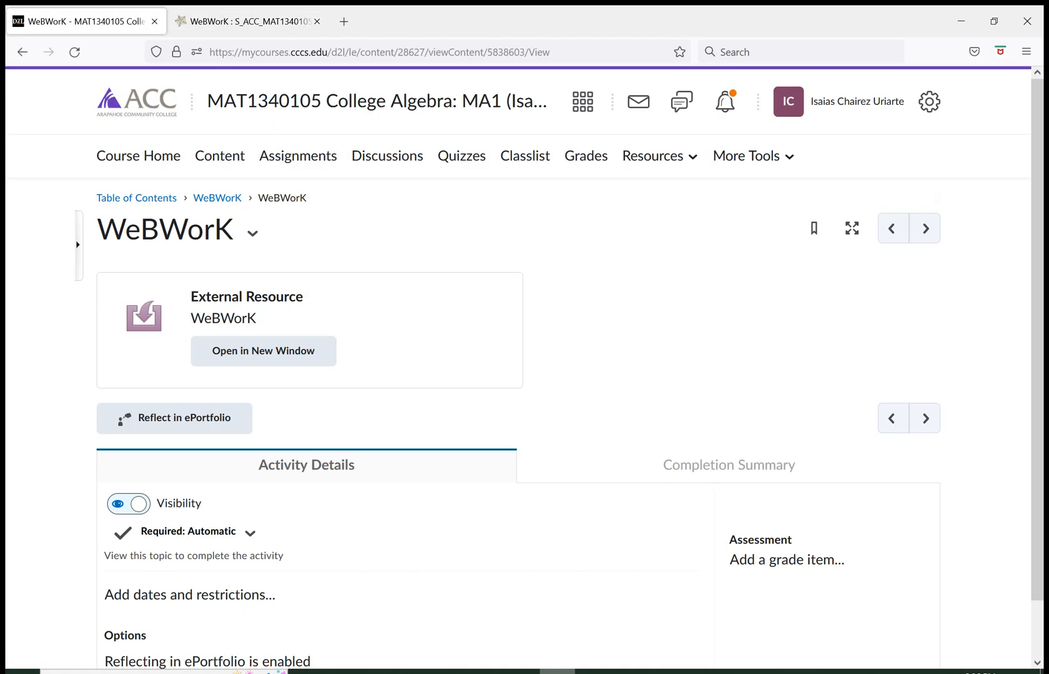
click(279, 101)
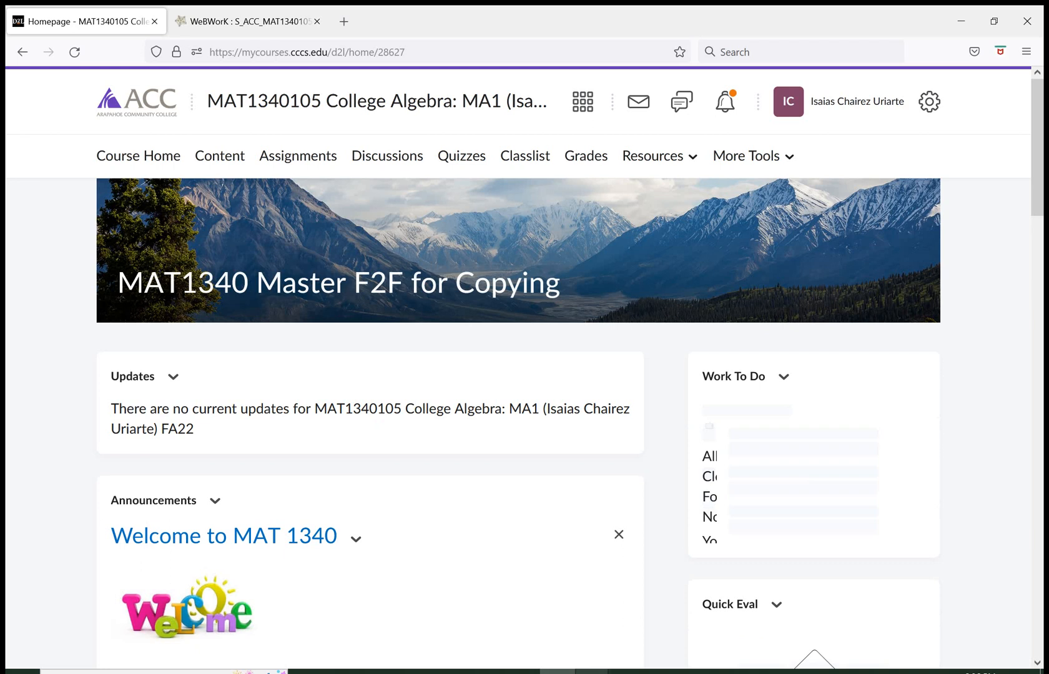
mouse_move(591, 672)
click(517, 615)
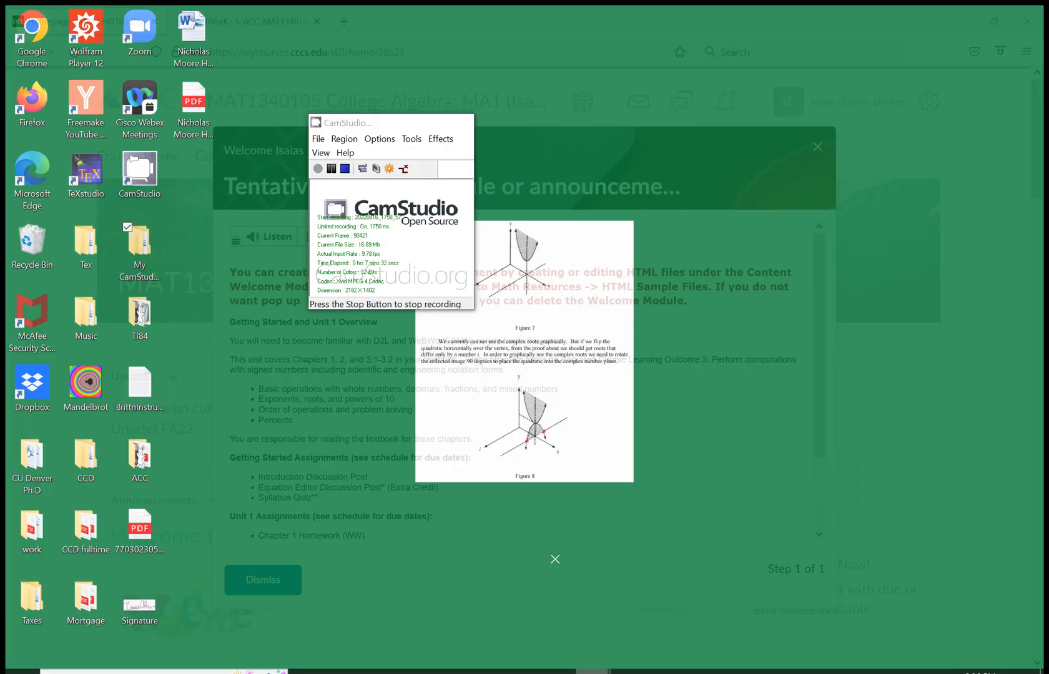